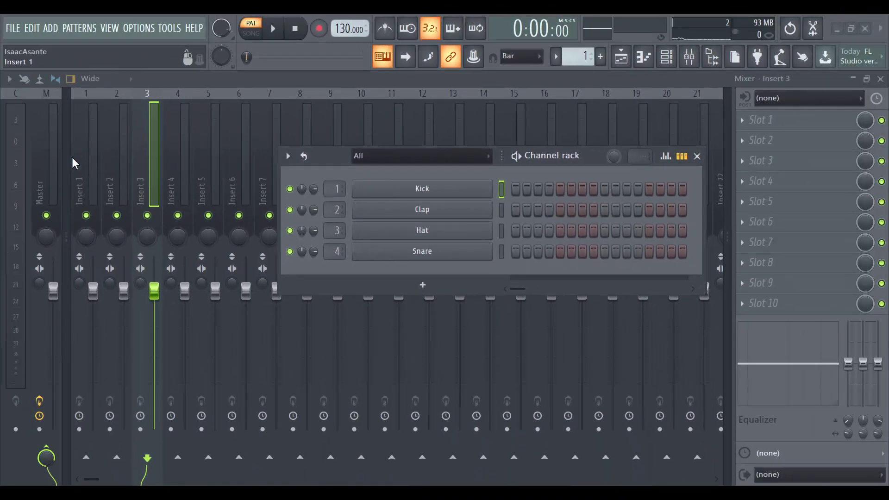
Bring the mixer forward and select inserts 2, 3 and 4.
click(72, 157)
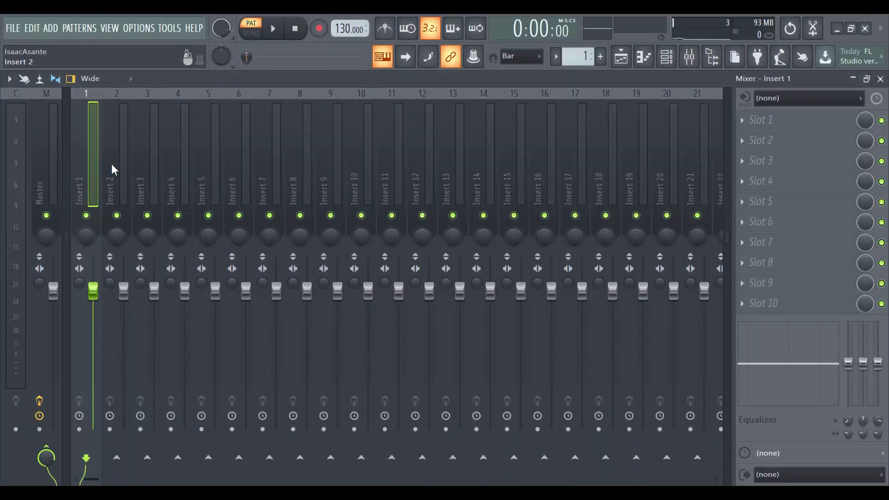
click(112, 163)
click(139, 162)
click(172, 161)
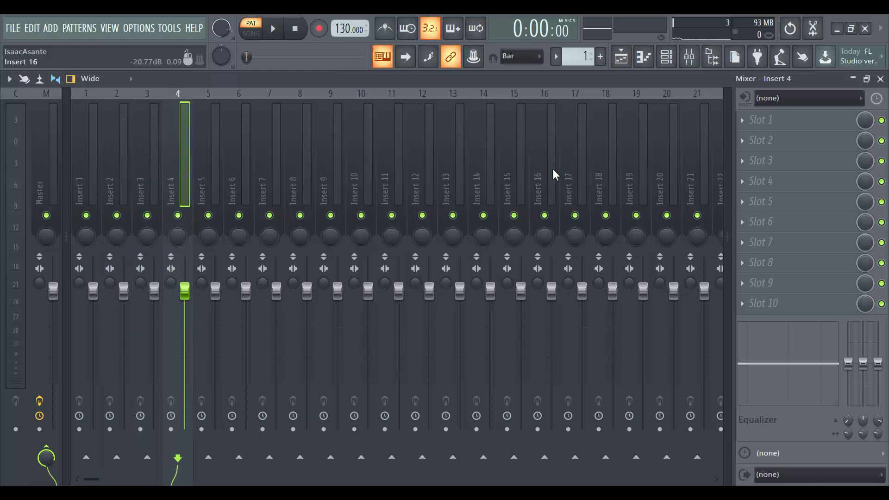
Select the Master track and open, then close, its Fruity Limiter plugin.
click(56, 196)
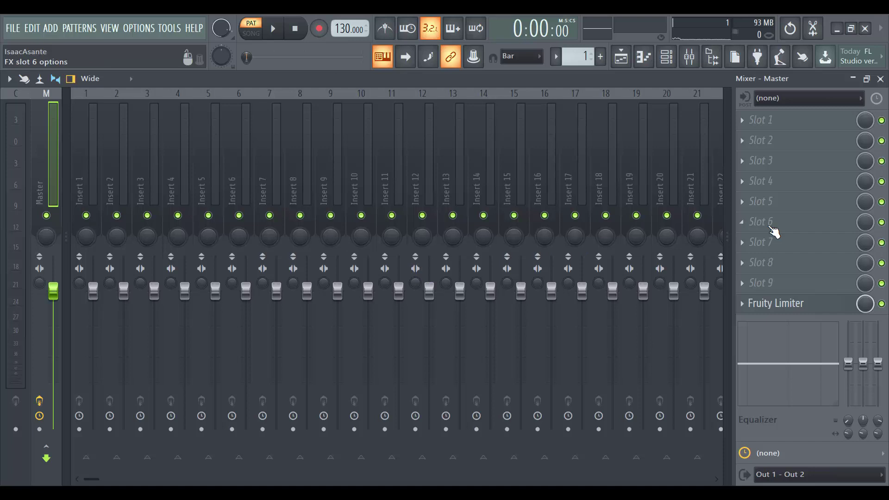
click(773, 311)
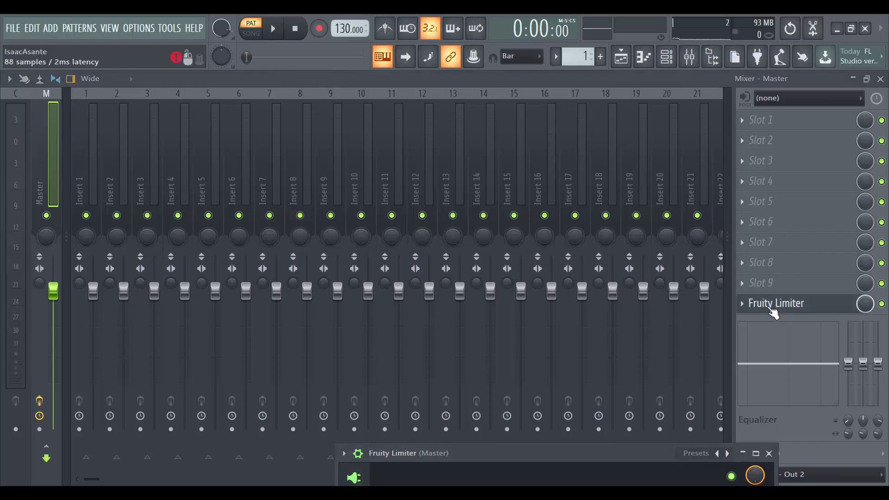
click(774, 312)
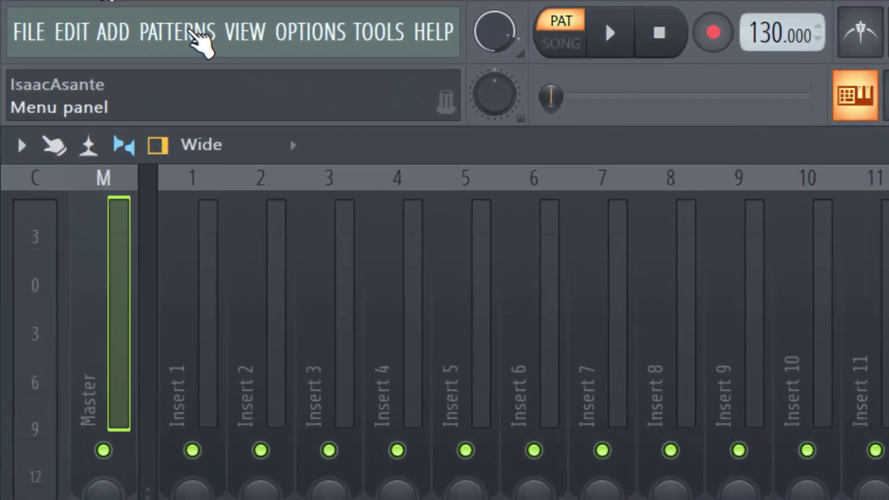
Choose New from the FILE menu to start a blank project.
click(195, 34)
mouse_move(38, 30)
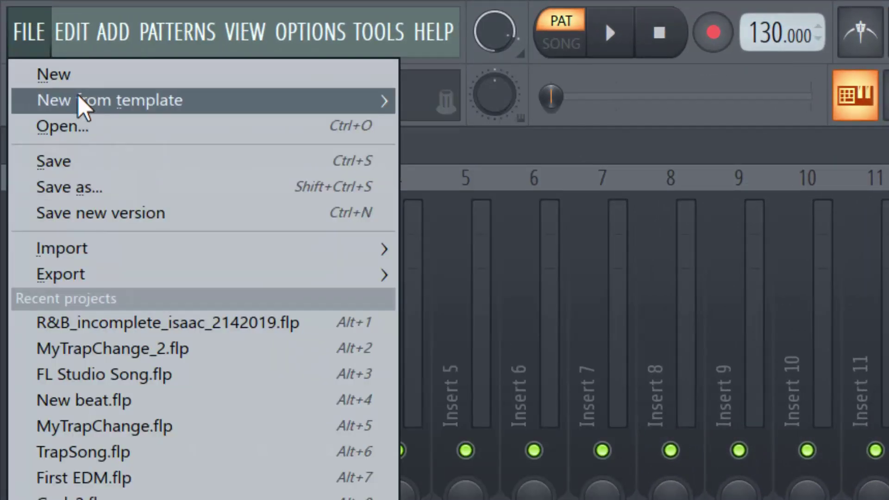
mouse_move(80, 96)
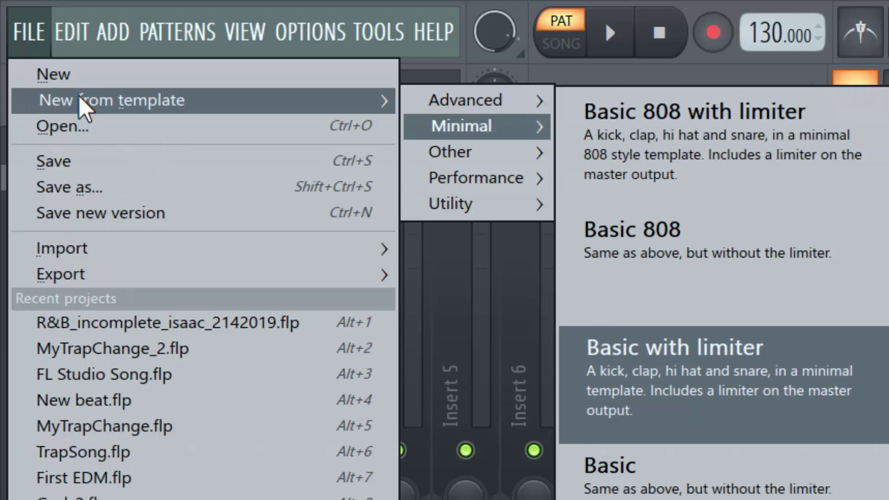
click(50, 47)
click(43, 47)
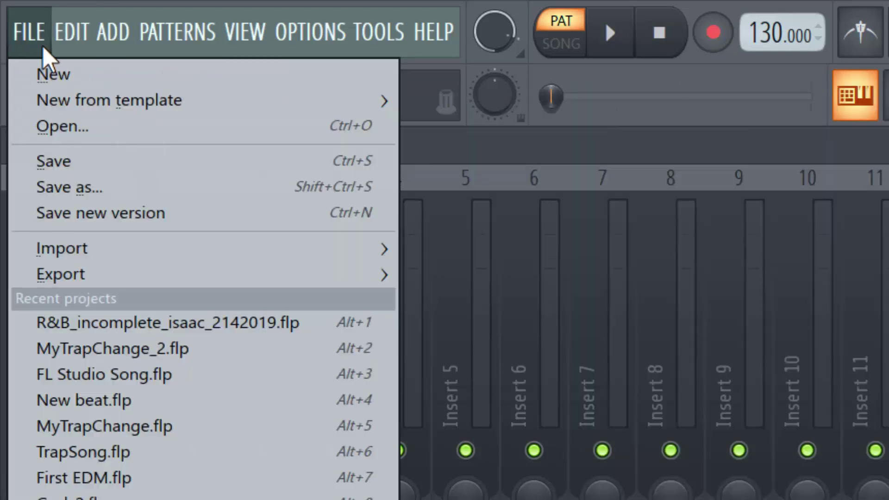
click(50, 71)
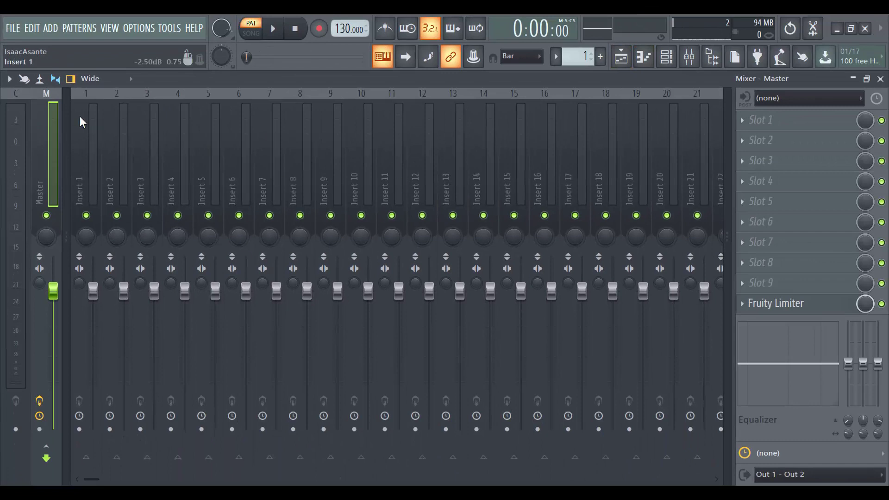
Browse the Minimal, Other and Performance templates under New from template, ending on Advanced.
click(13, 28)
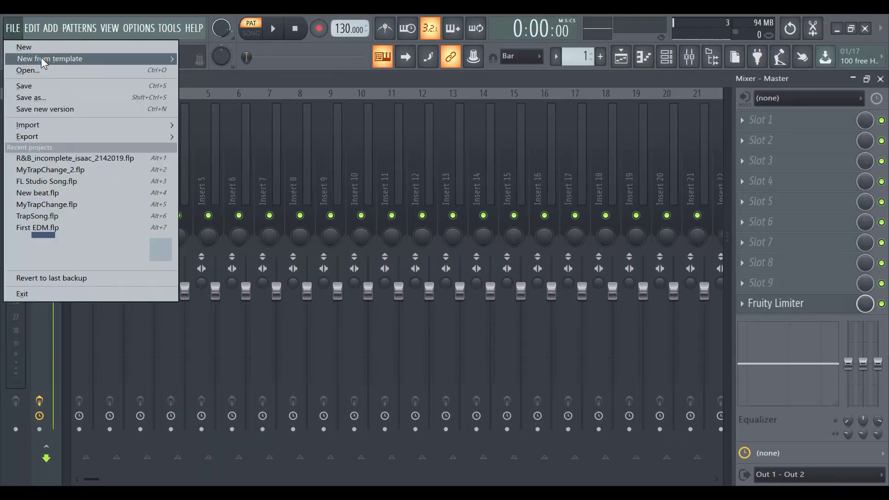
mouse_move(41, 58)
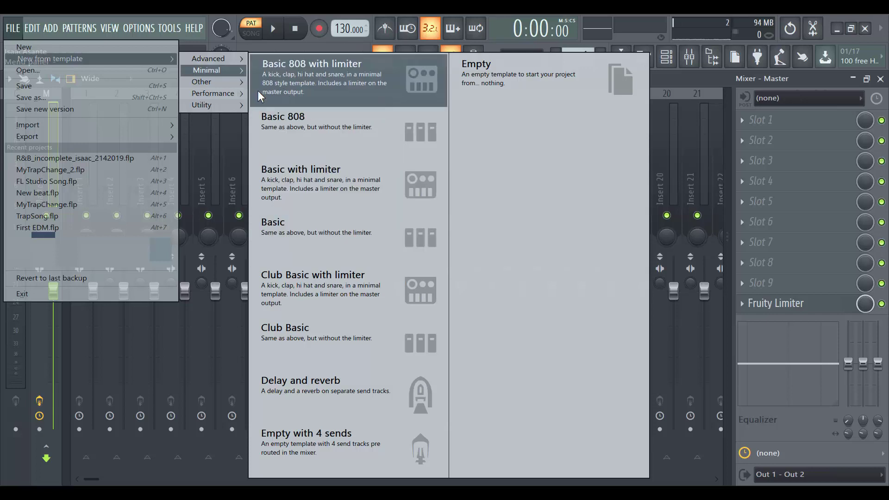
mouse_move(227, 82)
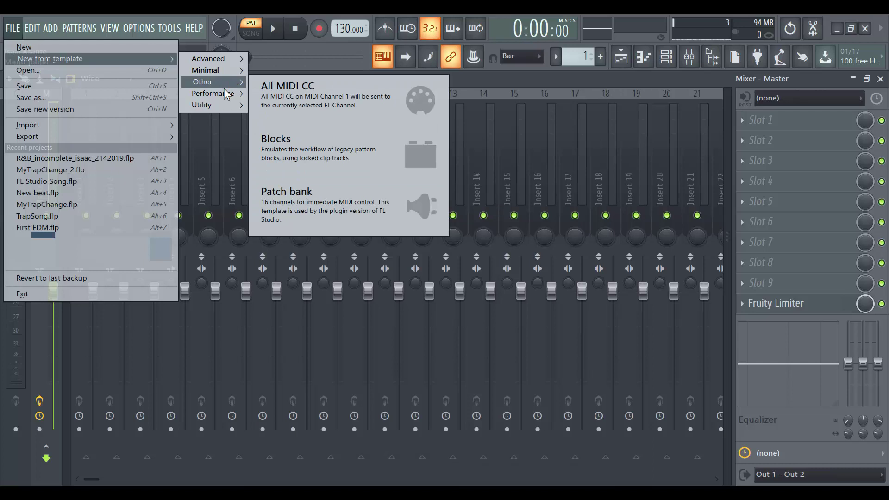
mouse_move(224, 98)
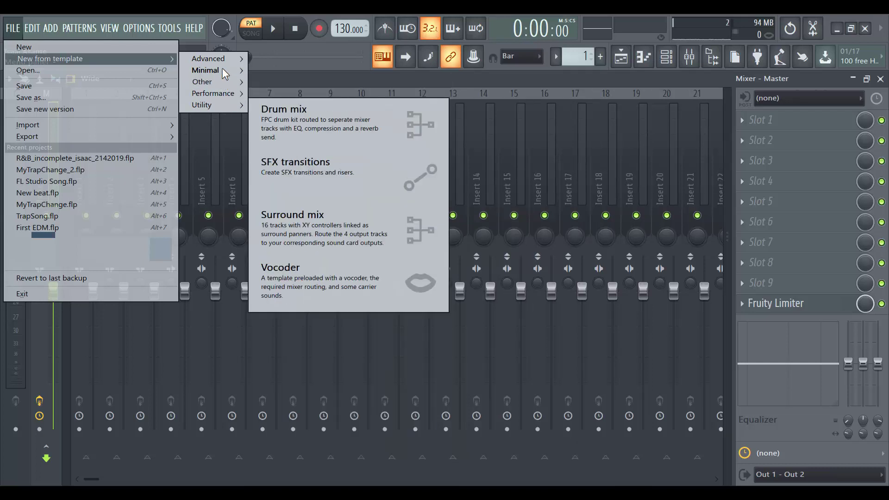
mouse_move(226, 60)
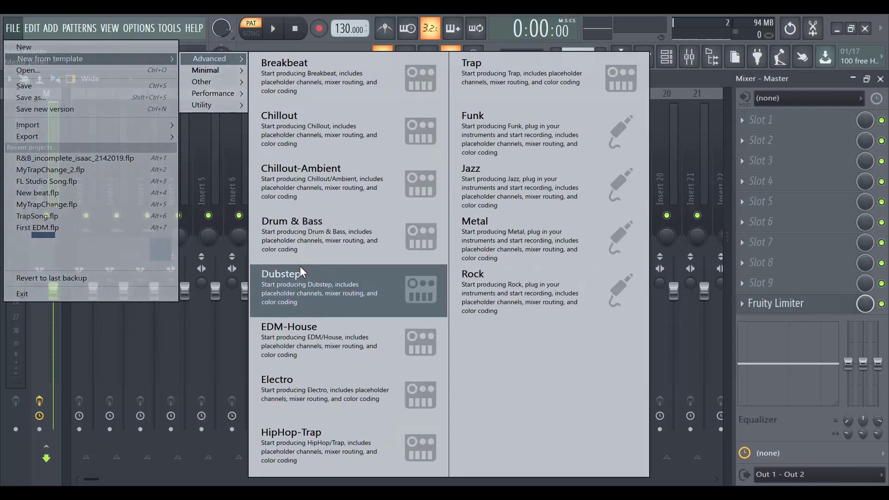
Load the Dubstep advanced template and select the PreMaster MS and Master tracks.
click(301, 278)
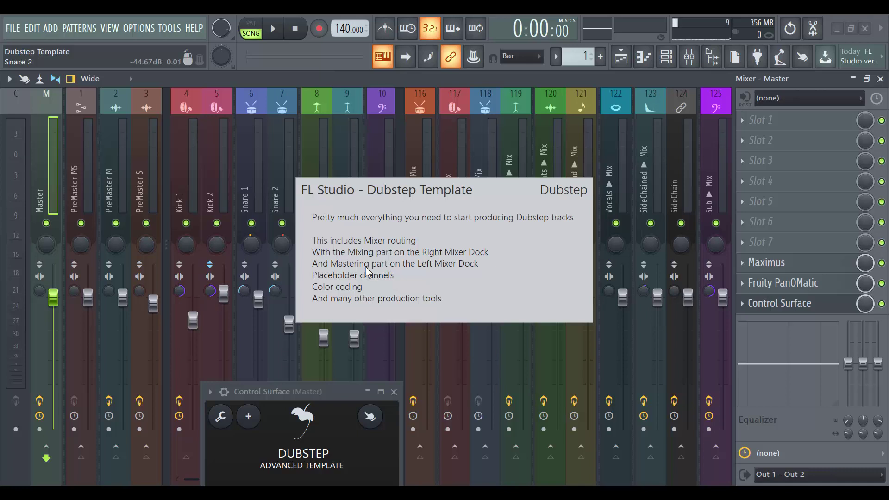
click(92, 187)
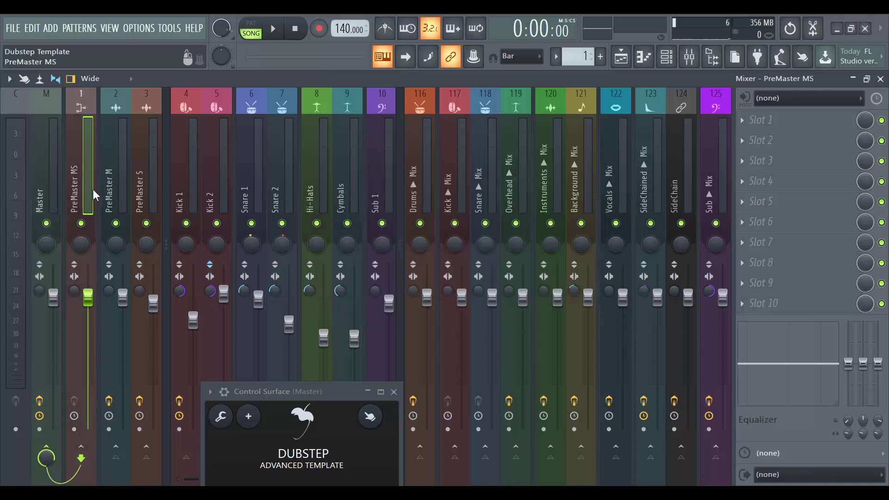
click(333, 404)
Move the Control Surface up to reveal its controls, then select PreMaster M and Kick 2.
drag(551, 334, 618, 150)
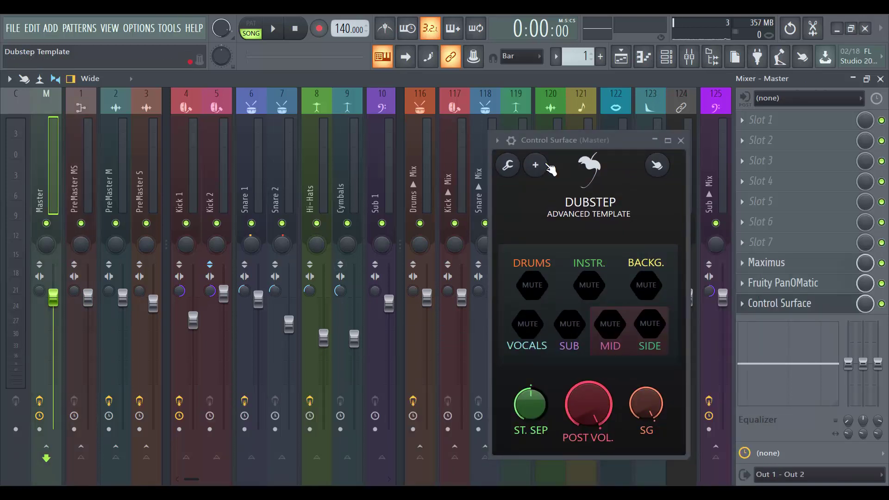
click(109, 162)
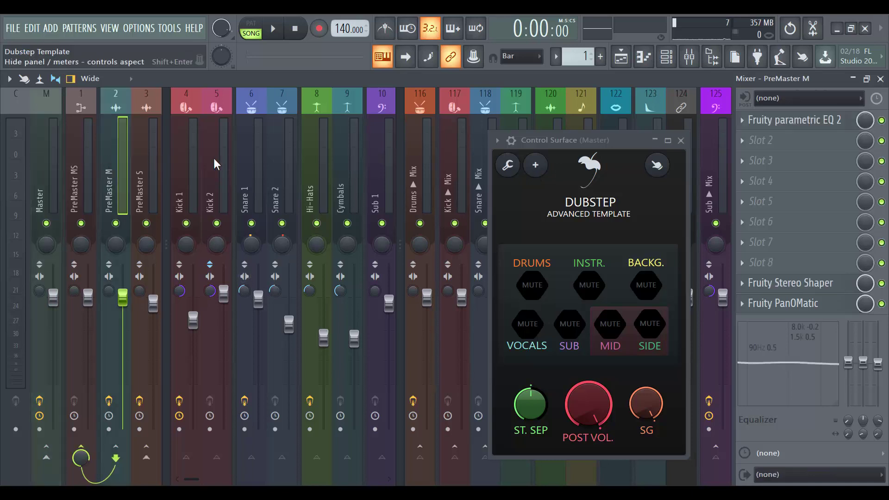
click(216, 162)
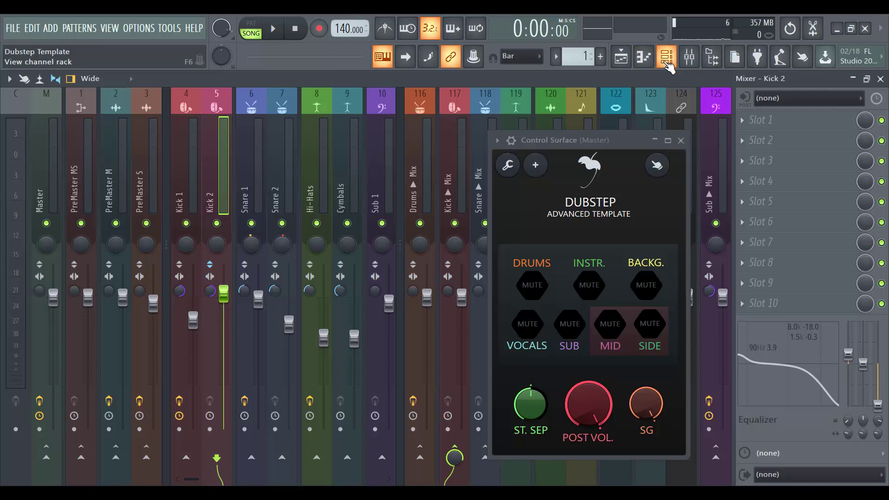
Filter the Channel rack to Audio channels and open the Vocals 2 channel settings.
click(666, 57)
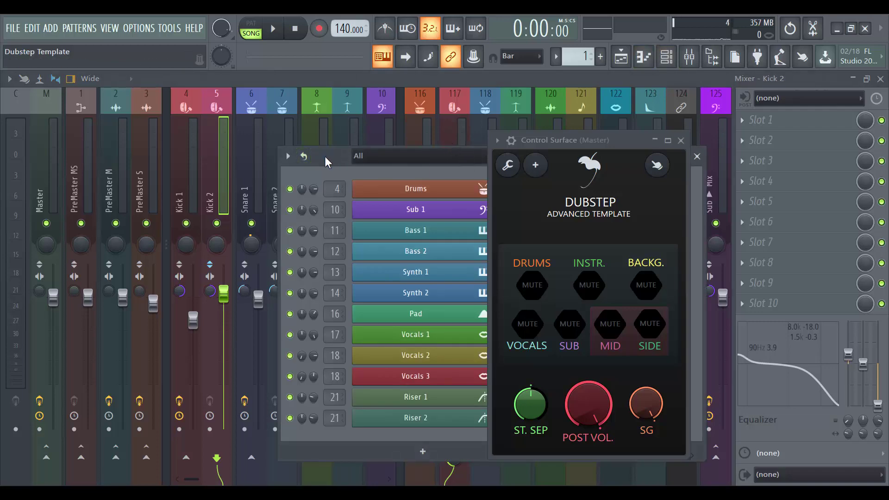
drag(316, 155, 164, 80)
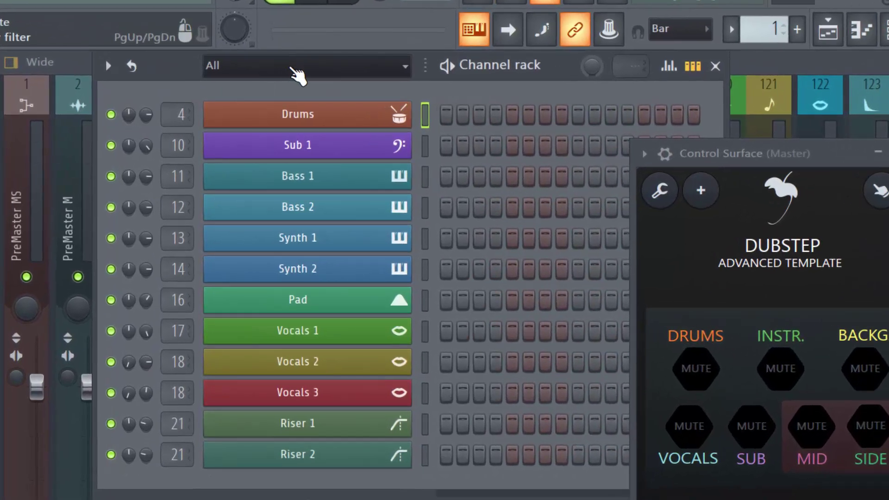
click(294, 71)
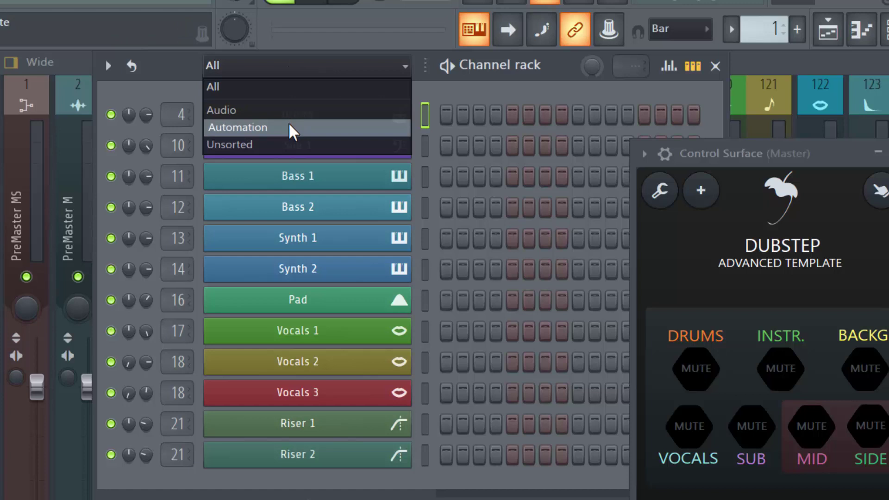
click(252, 109)
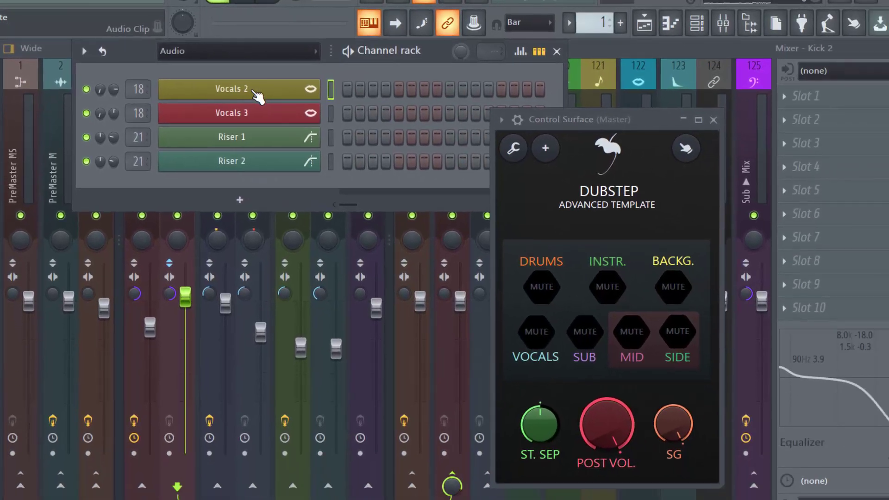
click(320, 110)
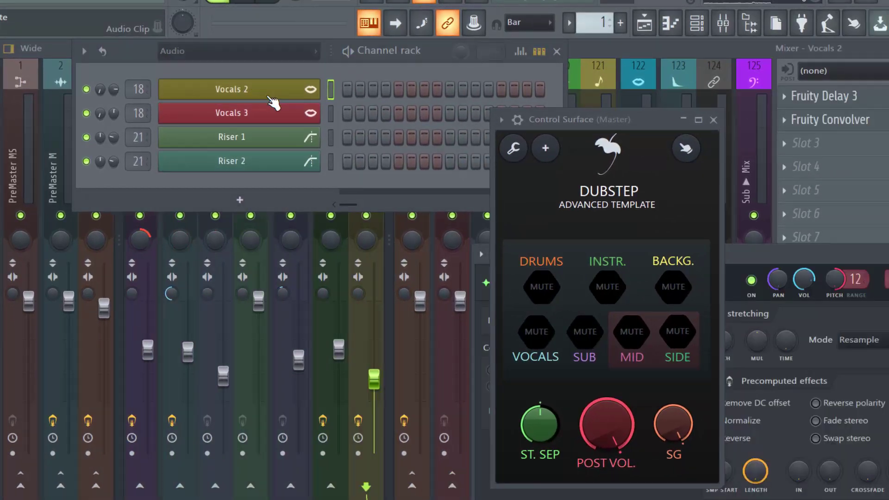
Close the floating windows, reopen the Channel rack lower over the mixer, keeping the Audio filter.
click(713, 119)
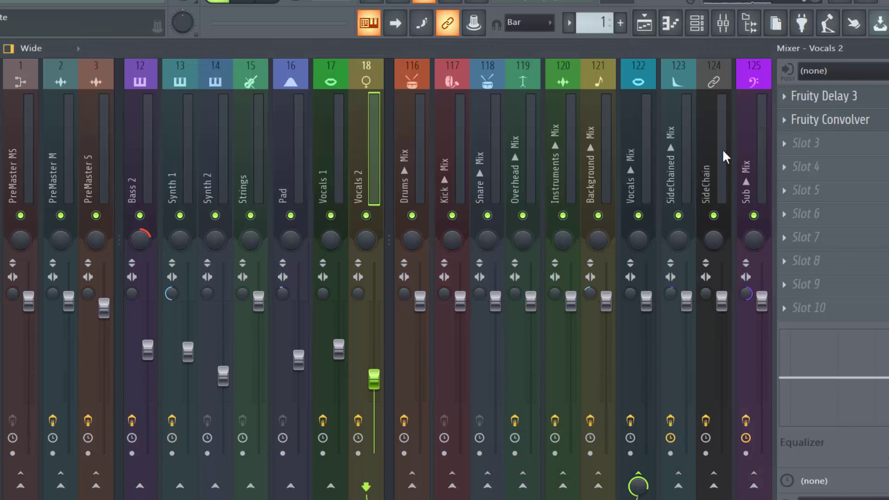
click(697, 23)
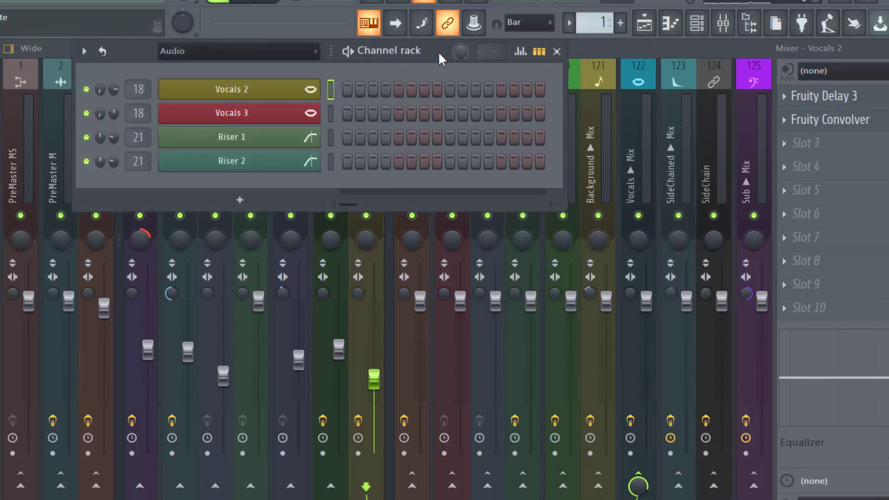
drag(439, 51, 384, 162)
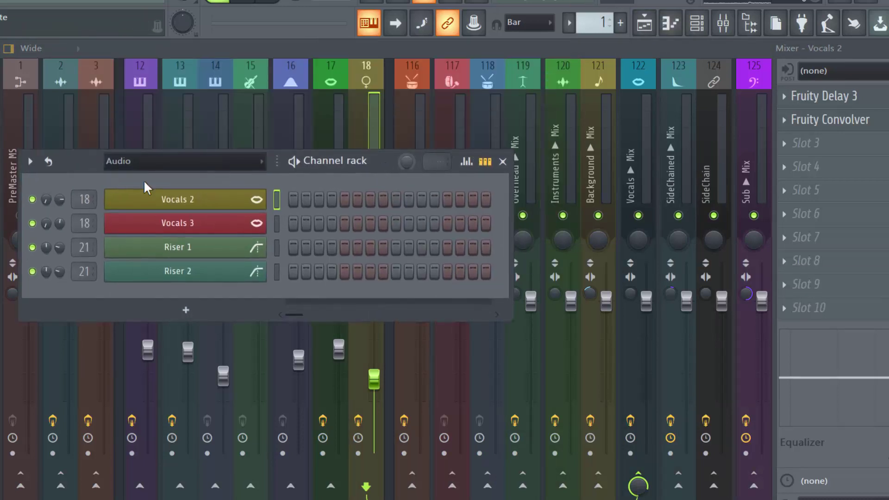
click(172, 170)
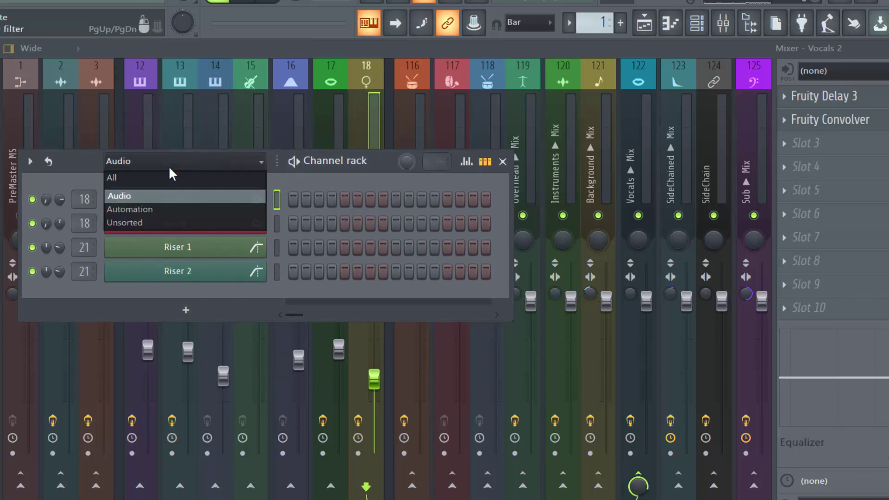
click(172, 194)
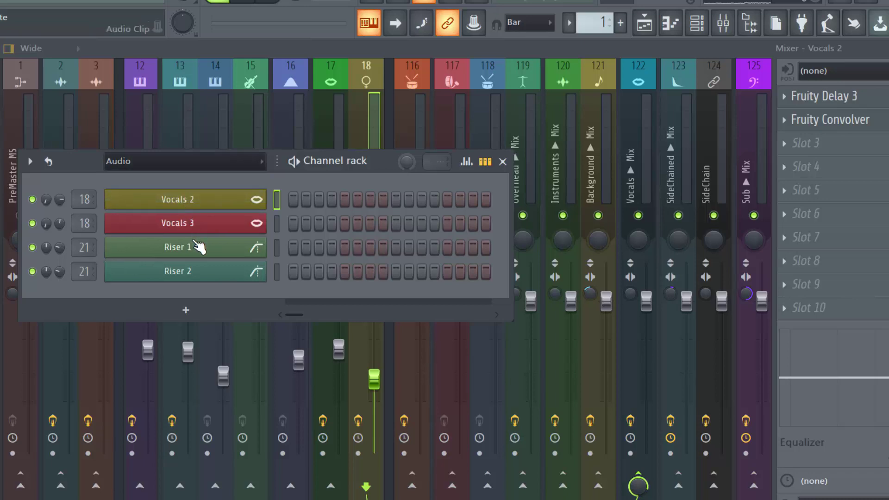
View the sample settings of Vocals 2, Vocals 3 and Riser 1, keeping the Audio filter.
click(203, 203)
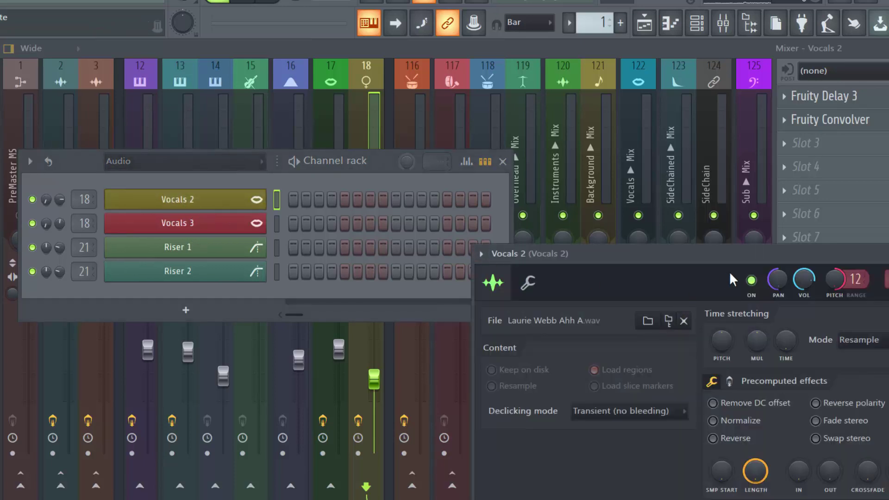
drag(747, 258, 642, 97)
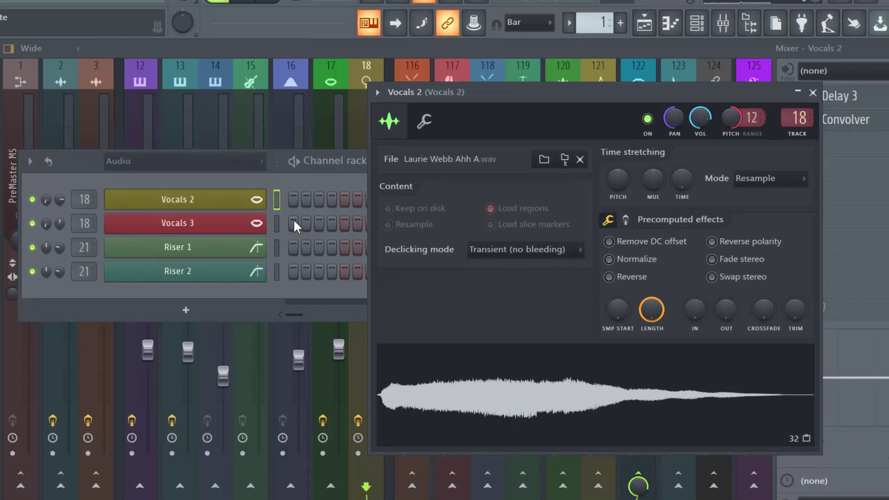
click(198, 228)
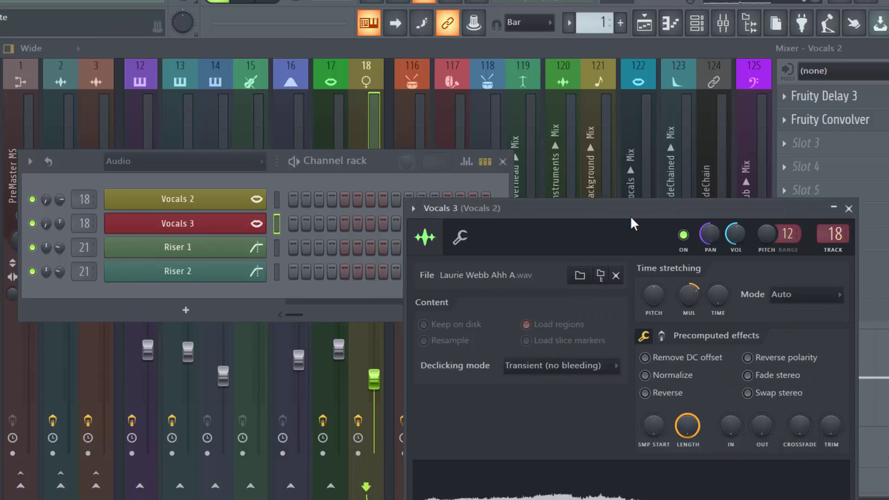
click(200, 273)
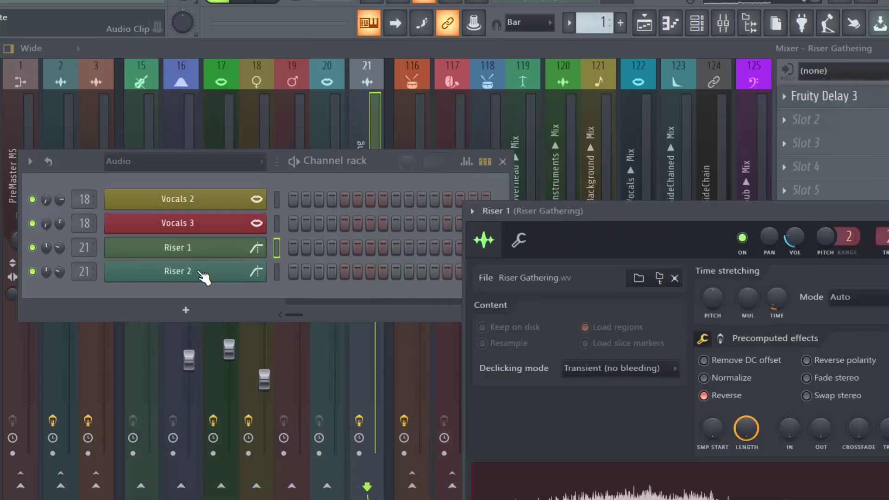
click(149, 167)
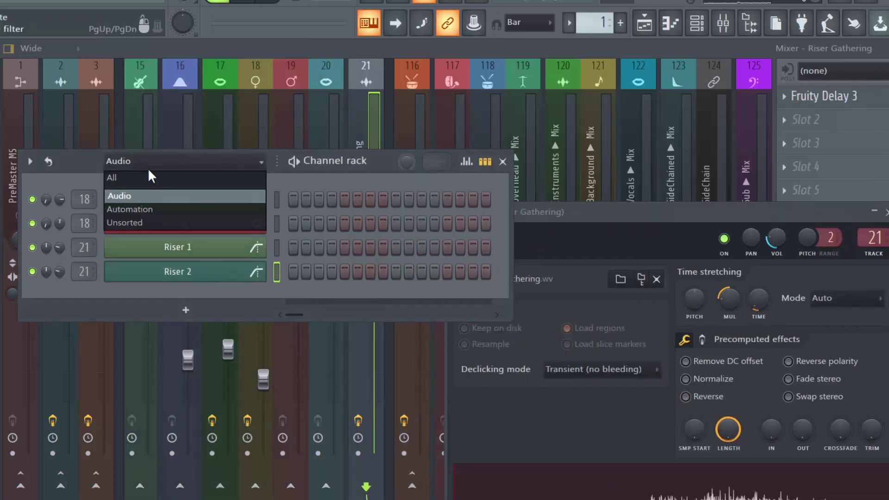
click(177, 172)
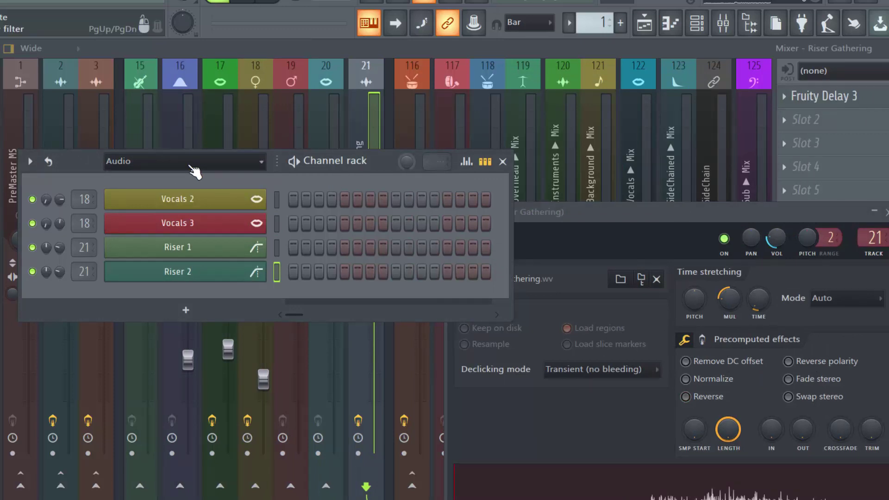
Filter the Channel rack to Unsorted and open the Synth 1 plugin off to the side.
click(190, 167)
click(179, 216)
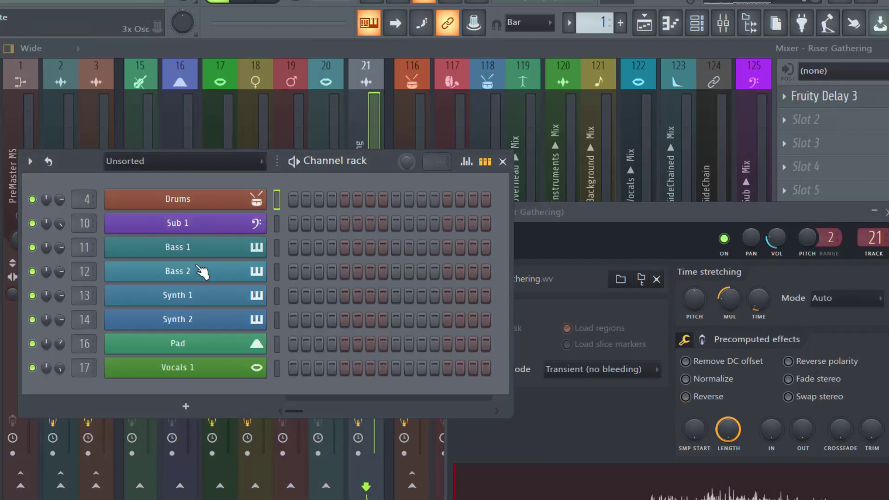
click(191, 296)
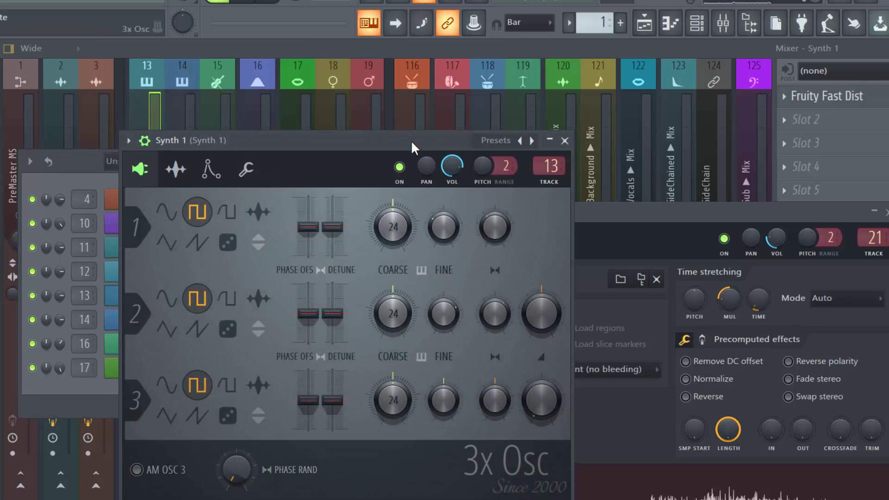
drag(410, 140, 722, 78)
Inspect the Bass 2 3x Osc oscillators, then open the Pad plugin with its Atmosphere preset.
click(206, 278)
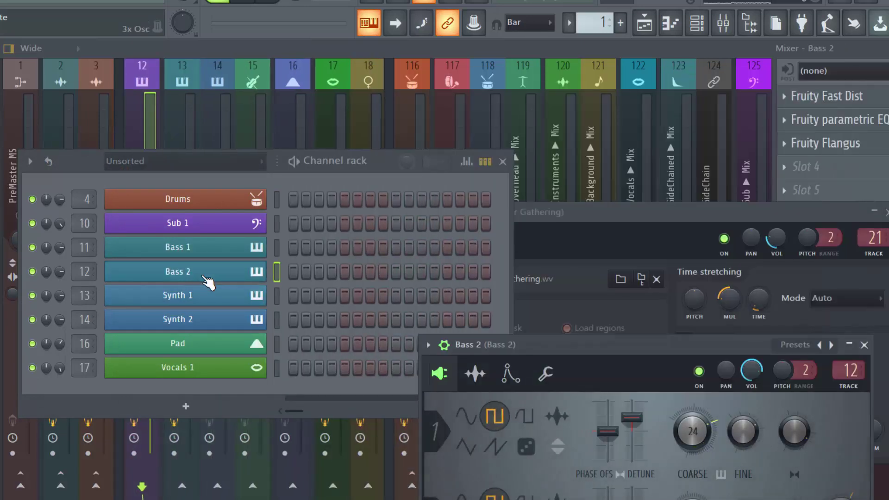
drag(616, 342, 586, 61)
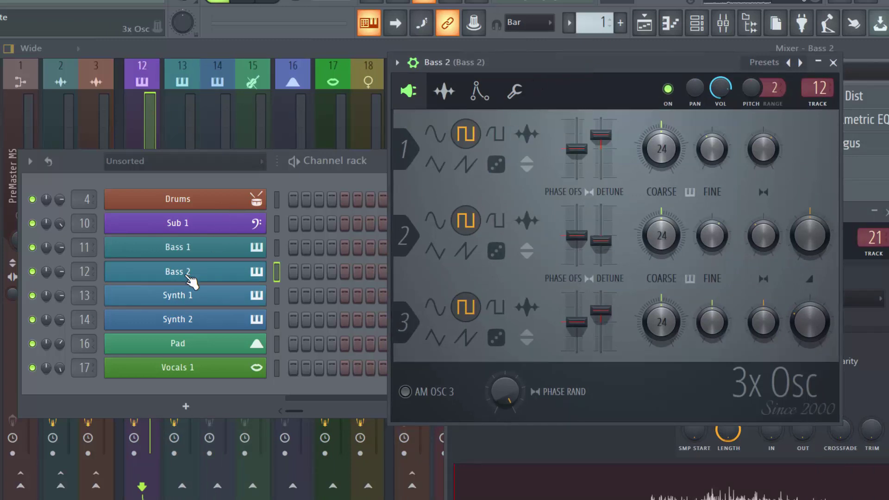
click(191, 391)
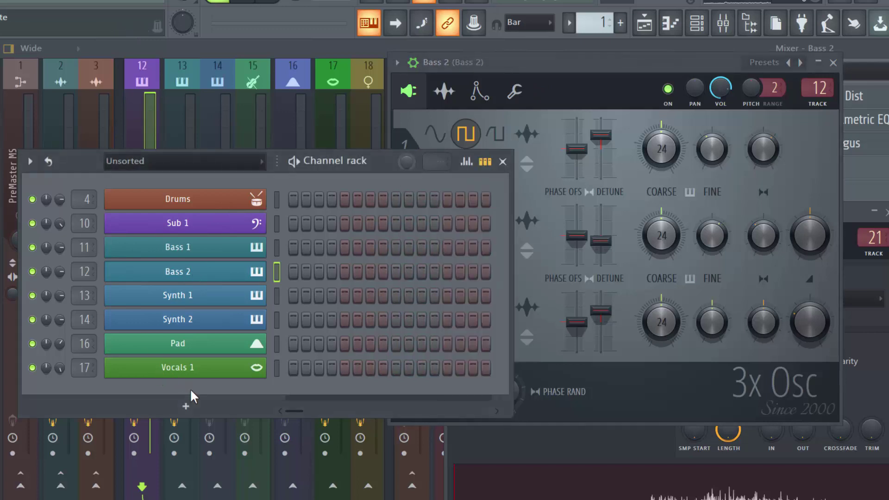
click(208, 347)
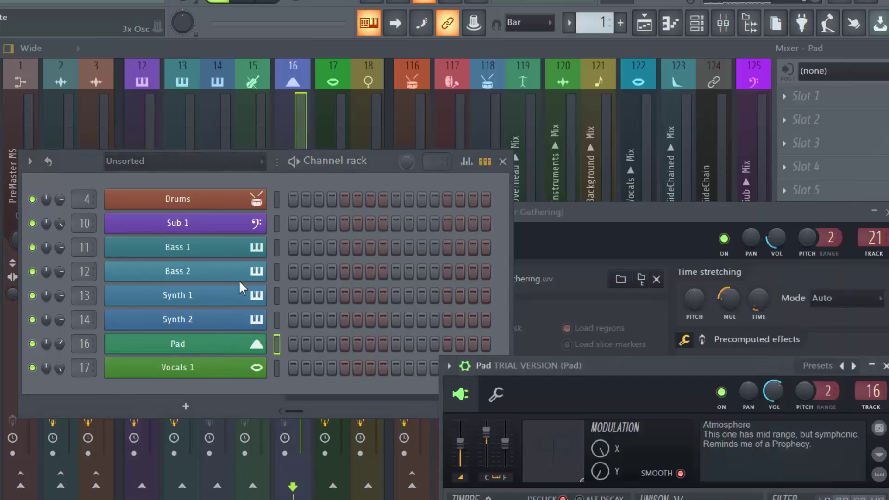
Show the Playlist arrangement, then bring up the Advanced templates under New from template.
click(648, 26)
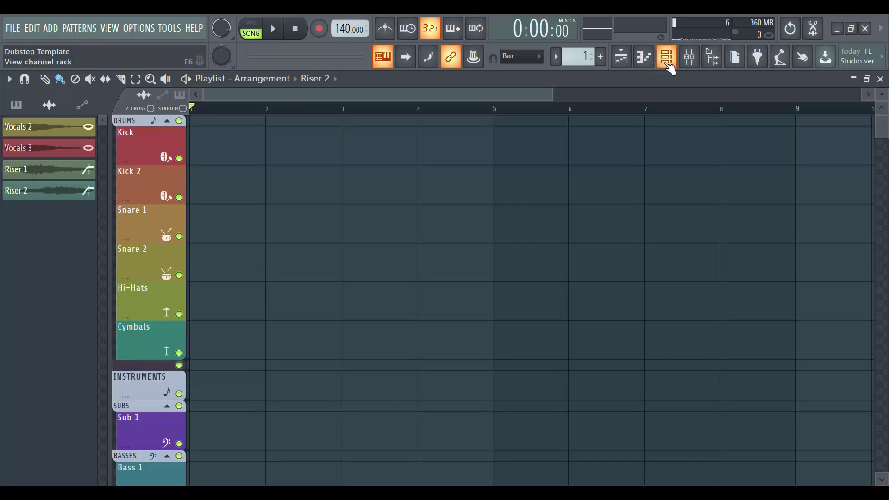
click(38, 34)
mouse_move(57, 31)
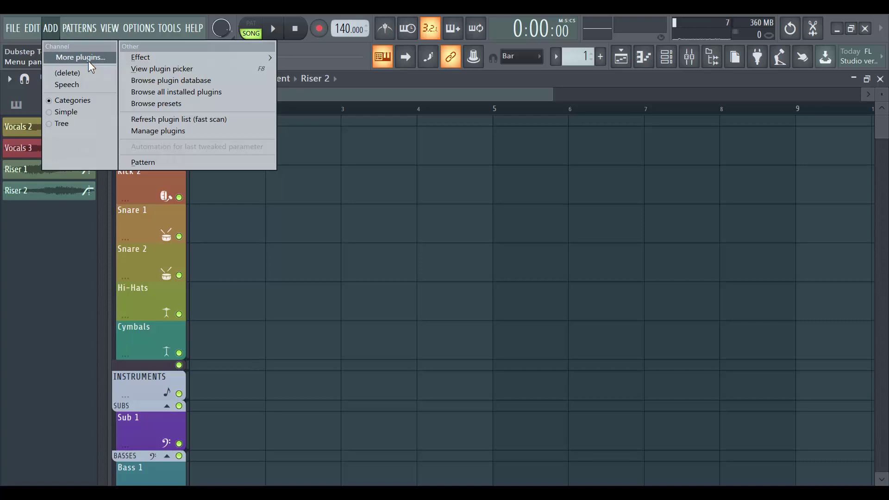
mouse_move(13, 28)
mouse_move(60, 63)
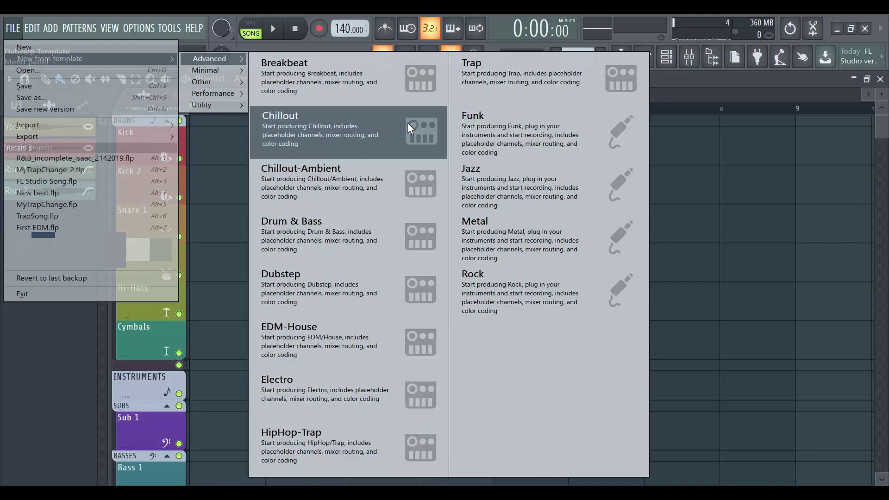
Load the Trap Advanced Template, move its Control Surface aside and show the mixer.
click(508, 93)
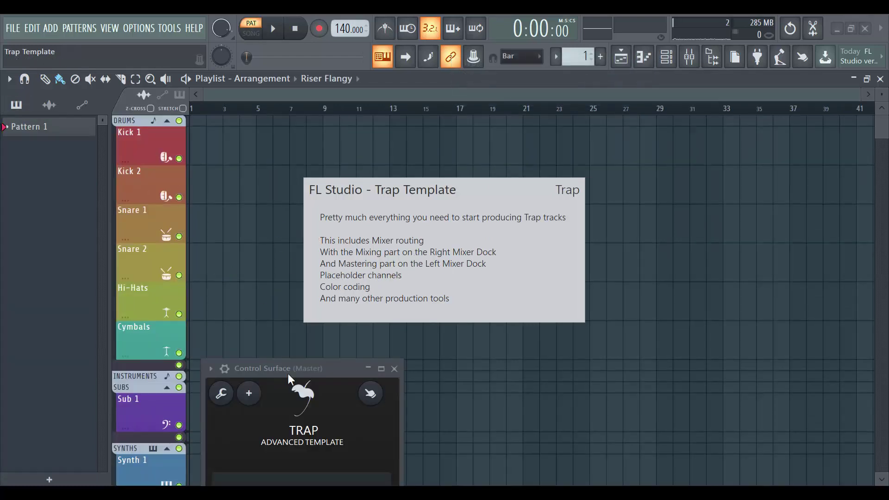
drag(301, 369, 597, 194)
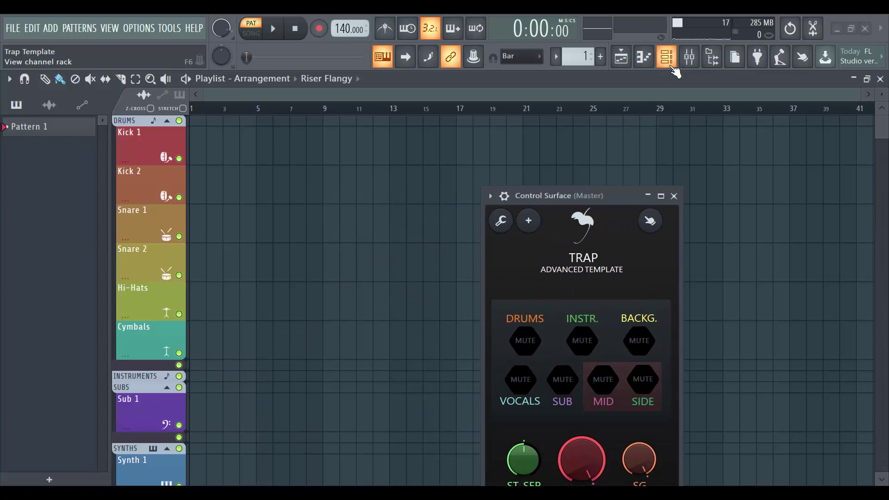
click(692, 59)
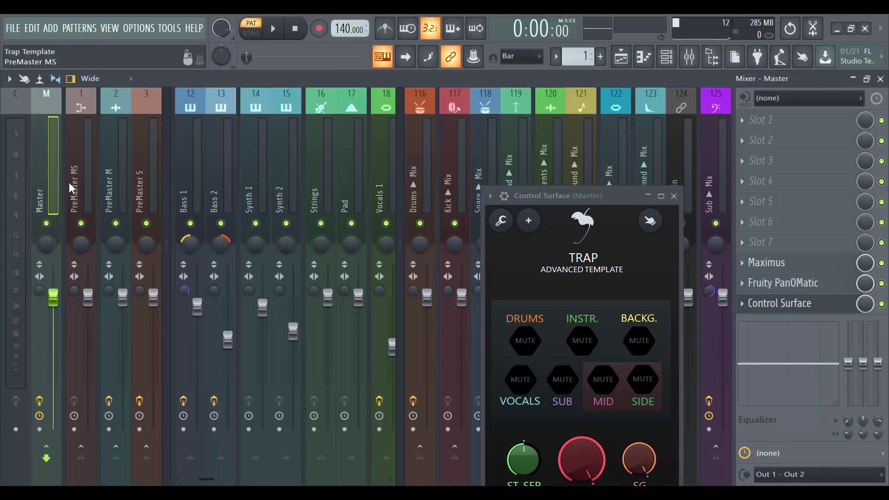
Close the Trap Control Surface and open the Master insert's Maximus plugin.
click(674, 196)
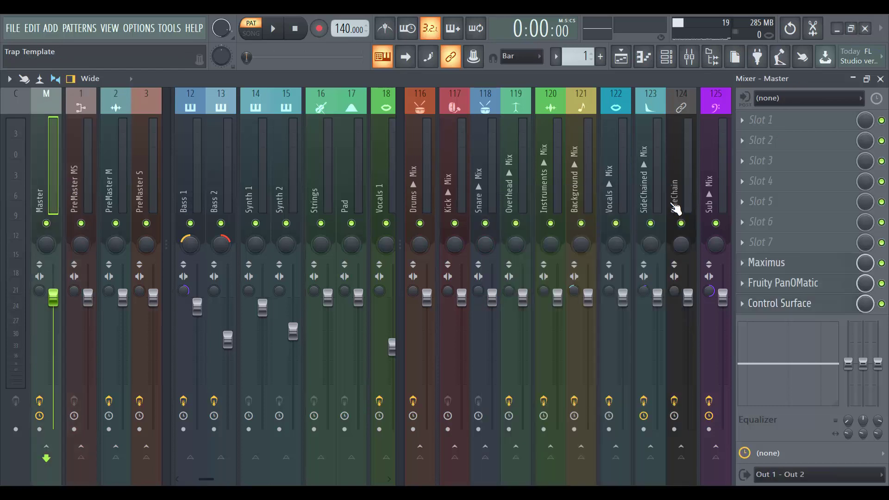
click(768, 263)
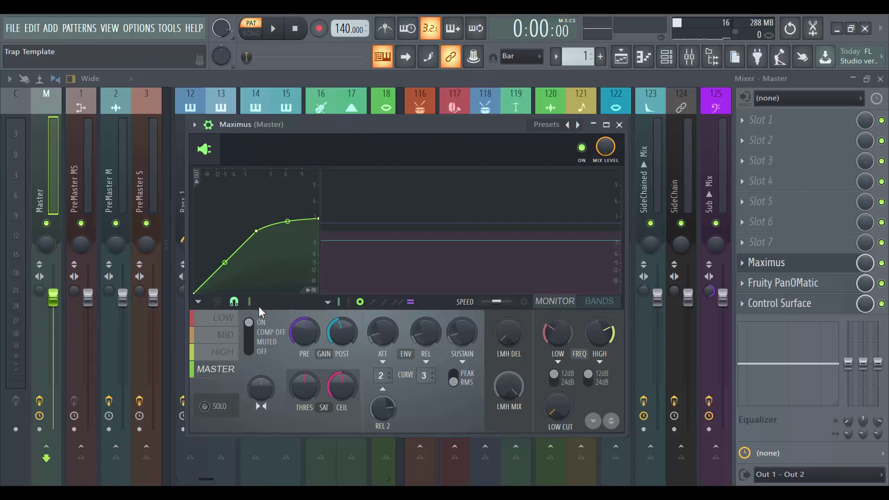
Close Maximus, inspect Bass 2's Fruity parametric EQ 2, then review the Synth and Pad inserts' effects.
click(620, 125)
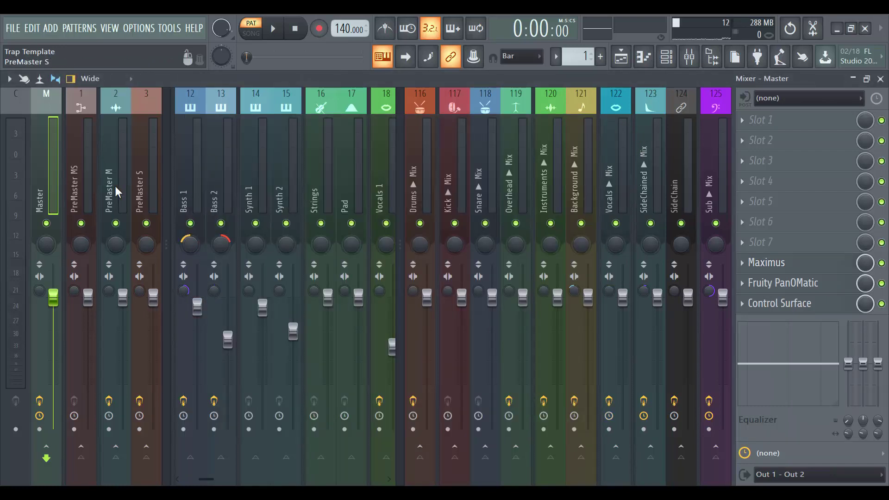
click(211, 185)
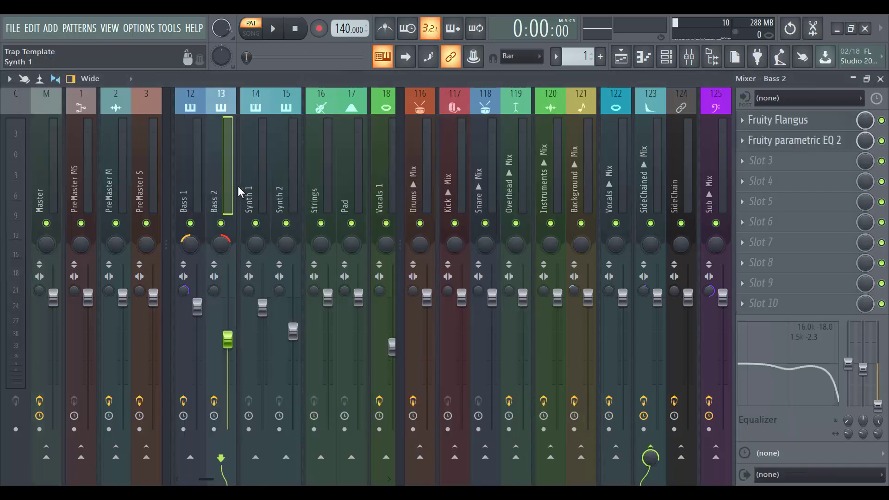
click(800, 136)
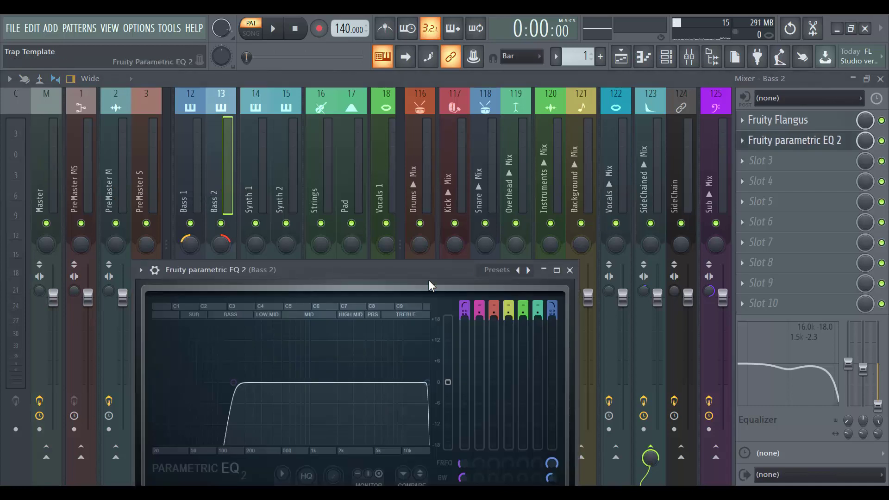
click(270, 170)
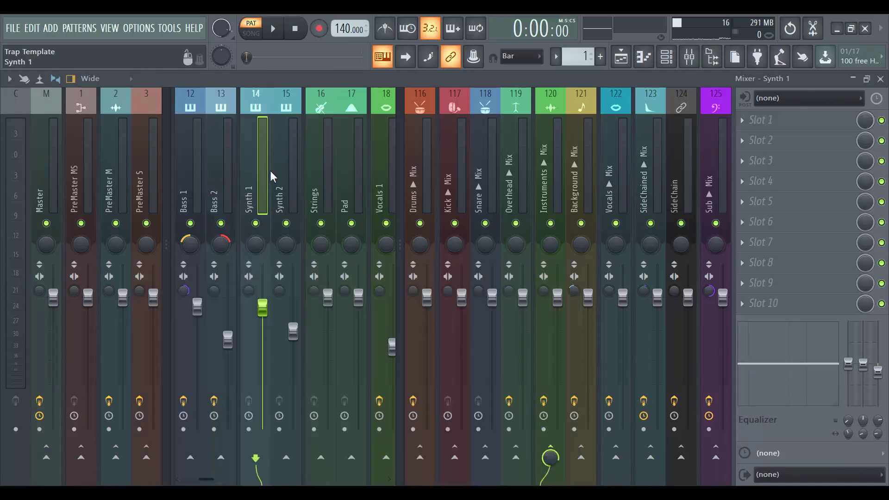
click(293, 169)
click(339, 169)
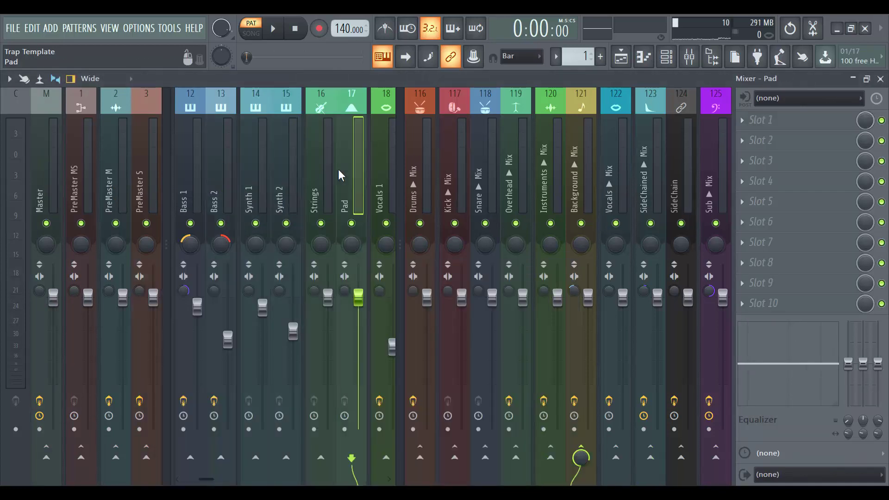
Show mixer inserts 19–28 and review the Bass 1, Bass 2, Synth 2, Pad and Vocals 1 effect chains.
click(398, 170)
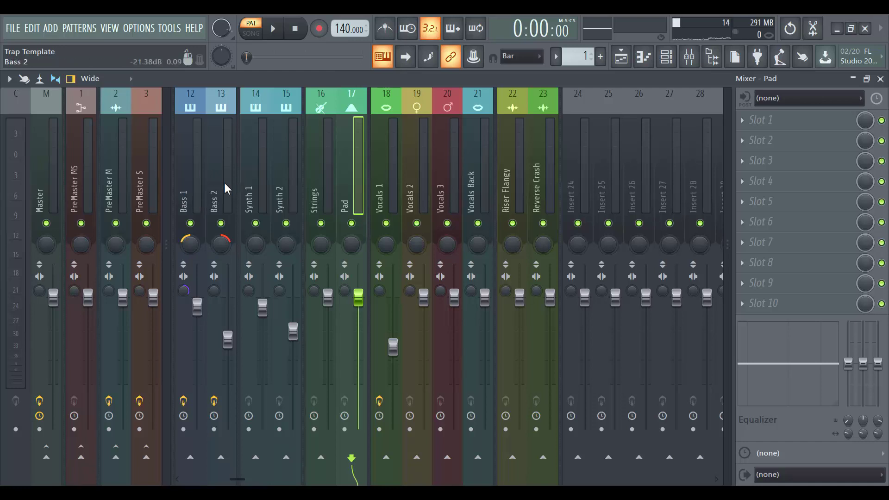
click(196, 183)
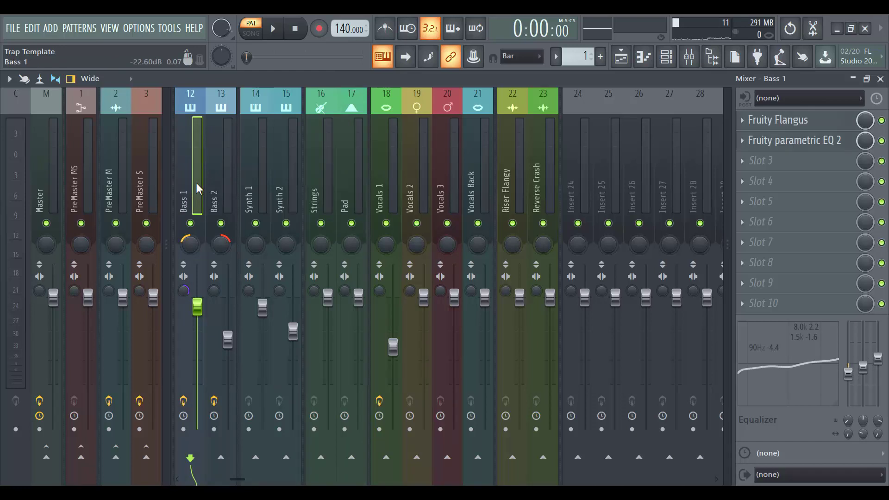
click(222, 190)
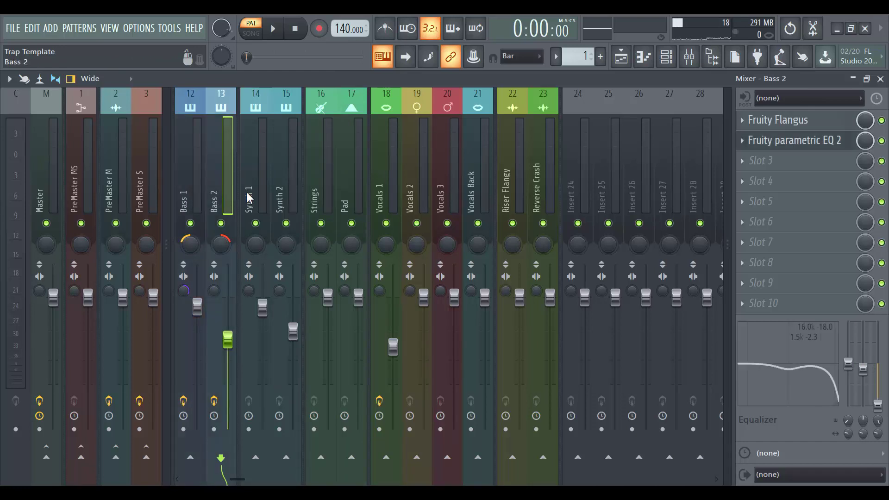
click(284, 189)
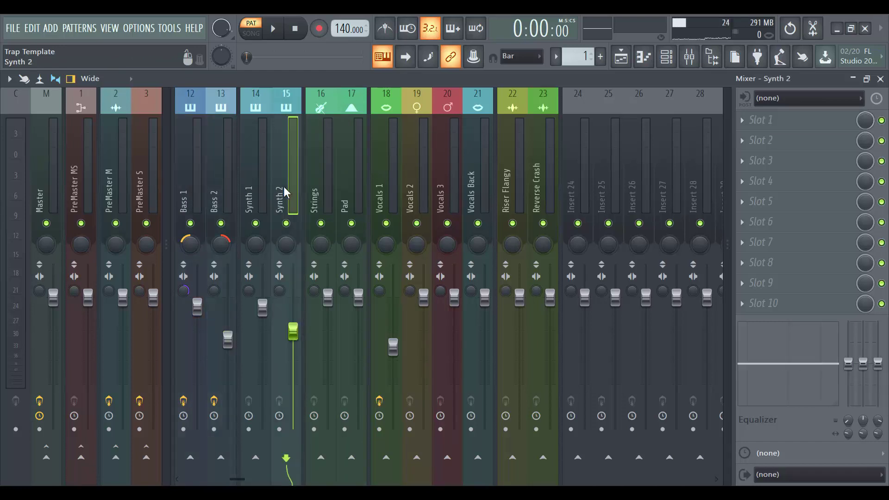
click(348, 194)
click(373, 195)
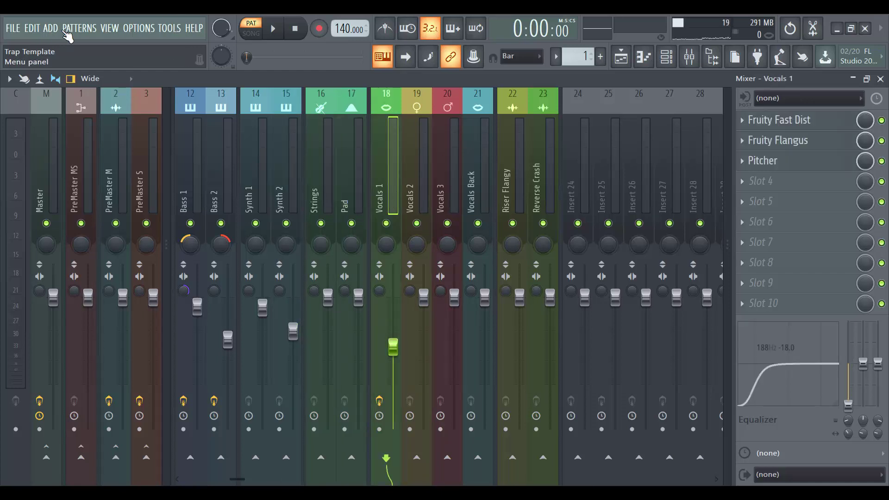
click(51, 28)
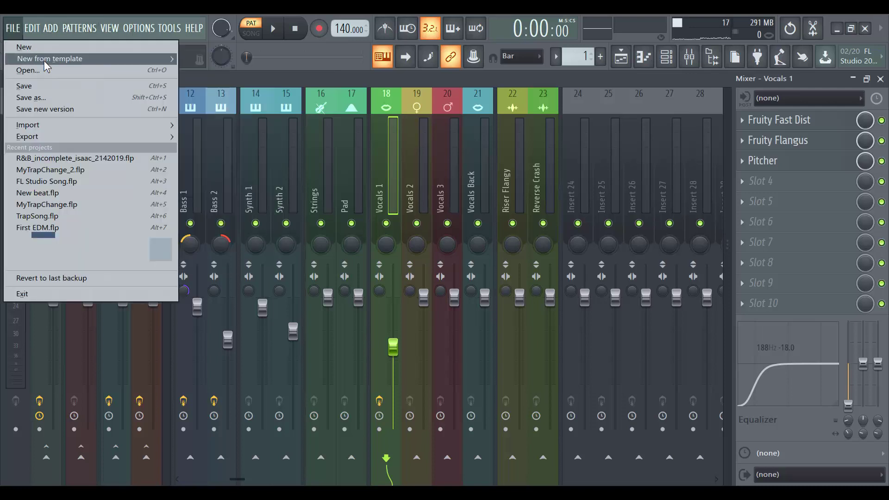
mouse_move(61, 62)
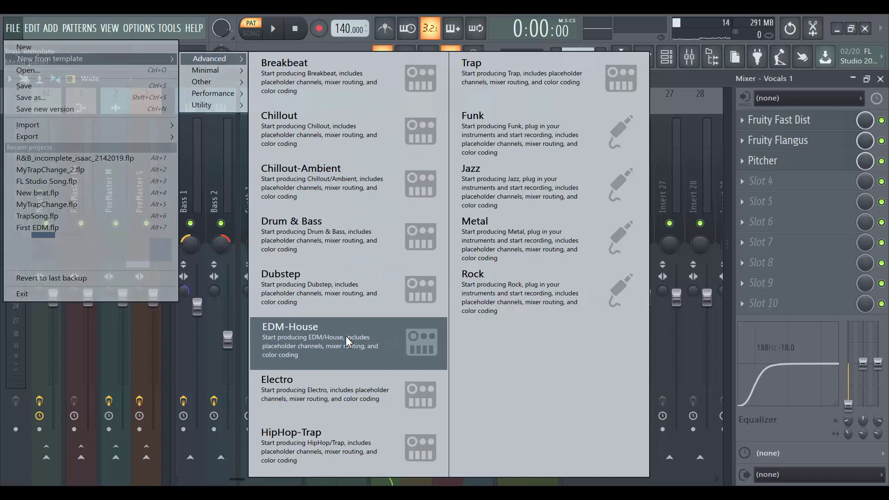